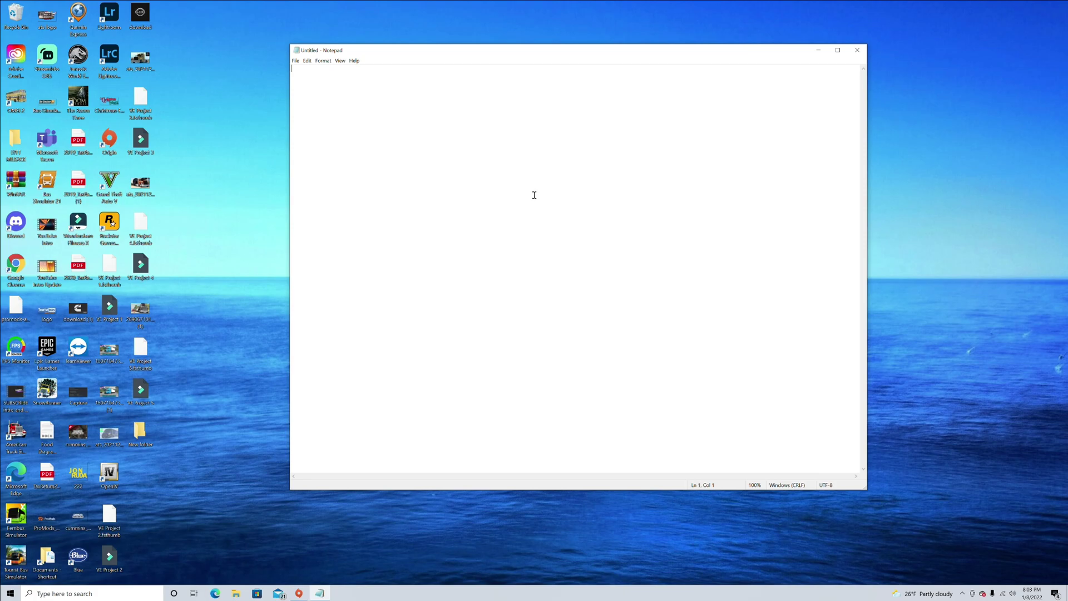
Open the Documents\American Truck Simulator folder in File Explorer and scroll down to the config file
click(237, 593)
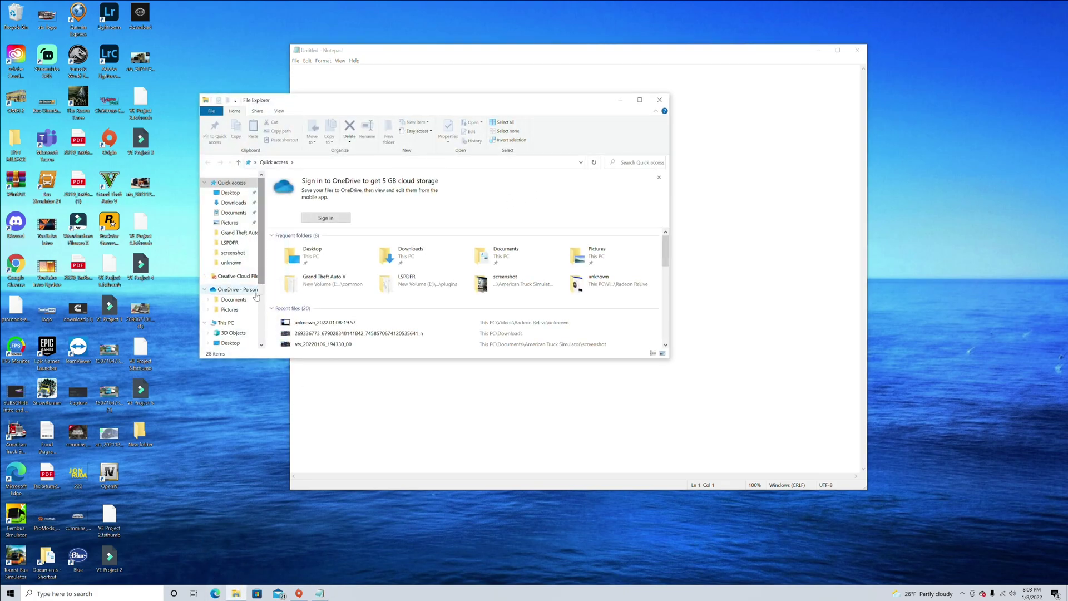
click(232, 215)
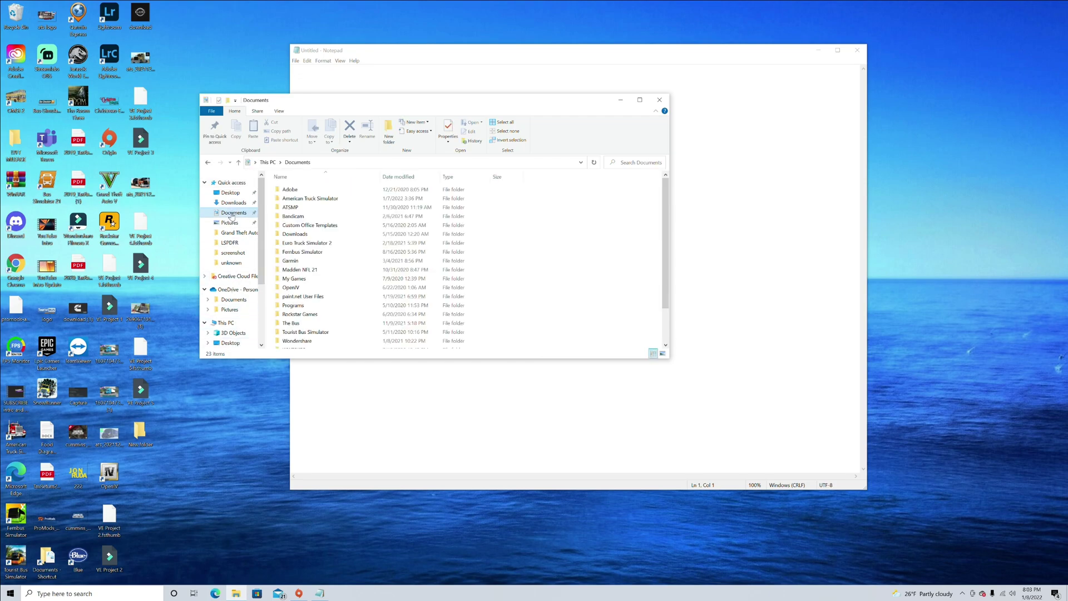
click(323, 202)
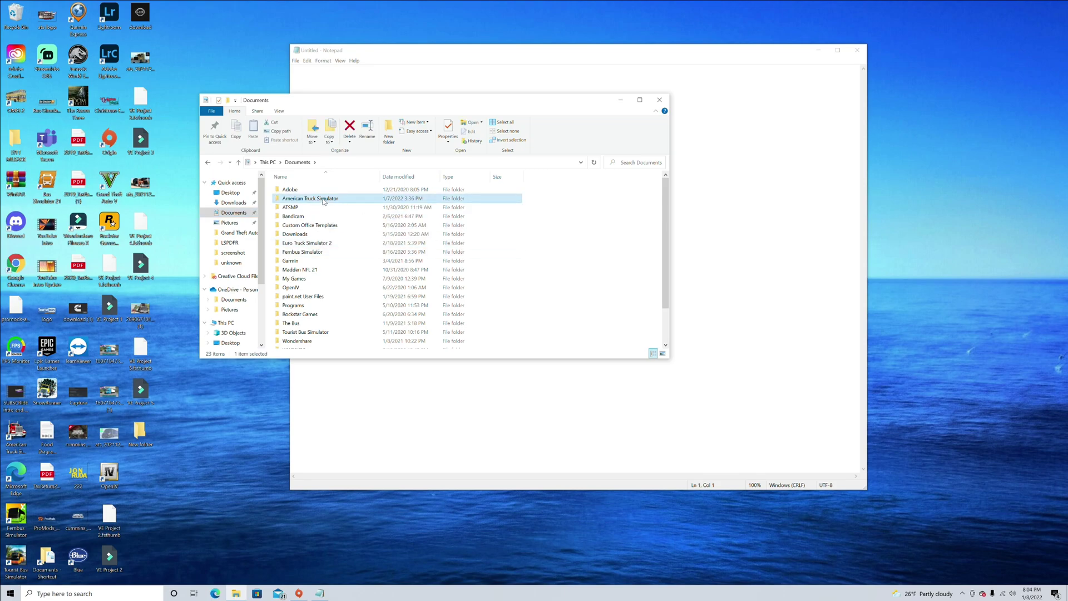
click(323, 202)
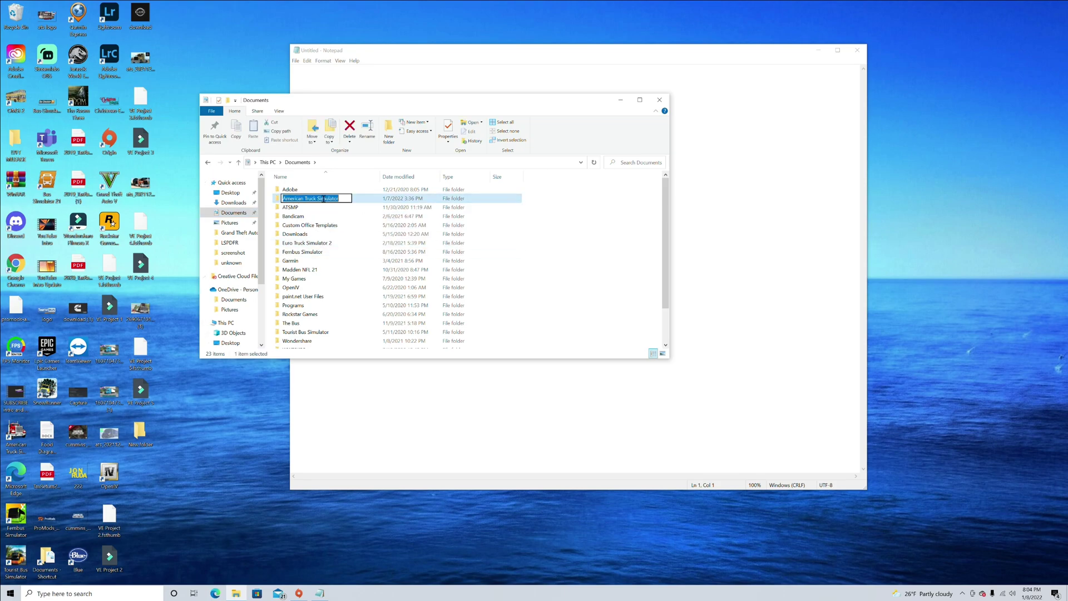
double_click(363, 198)
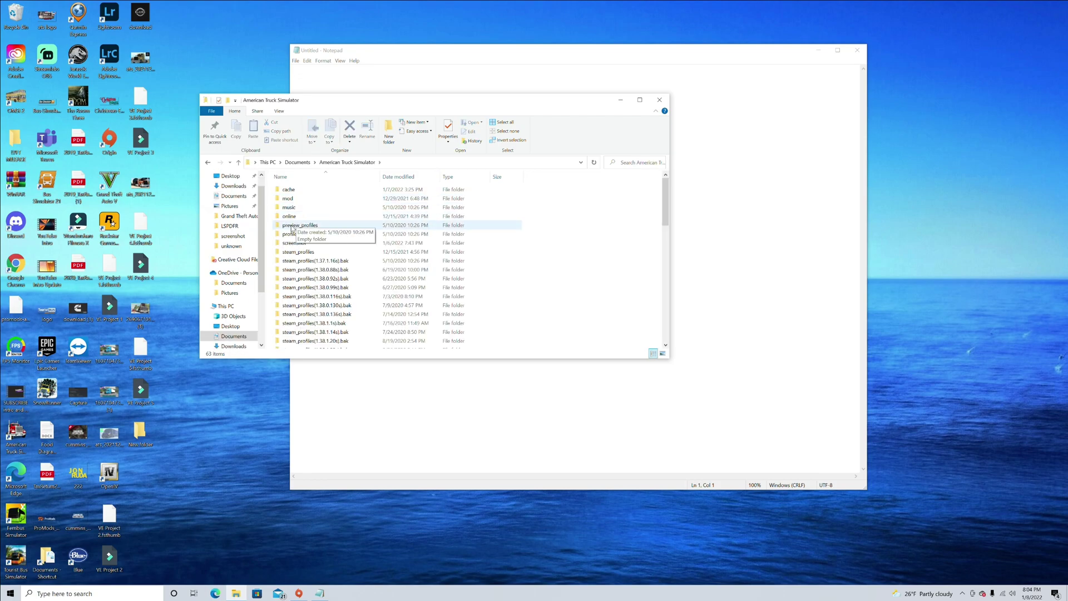
scroll(328, 312, down, 6)
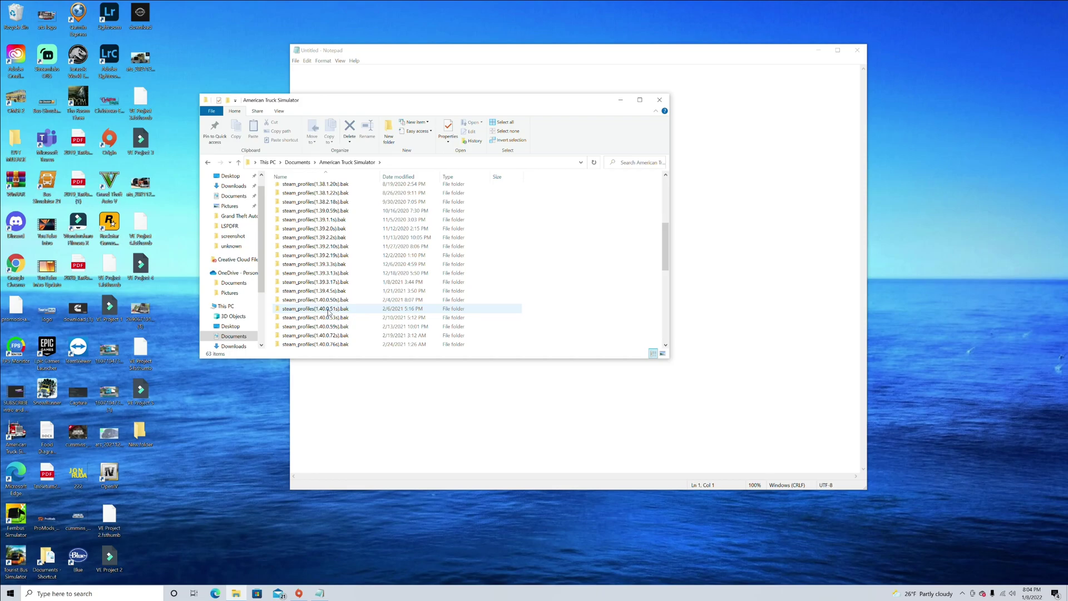
scroll(329, 312, down, 8)
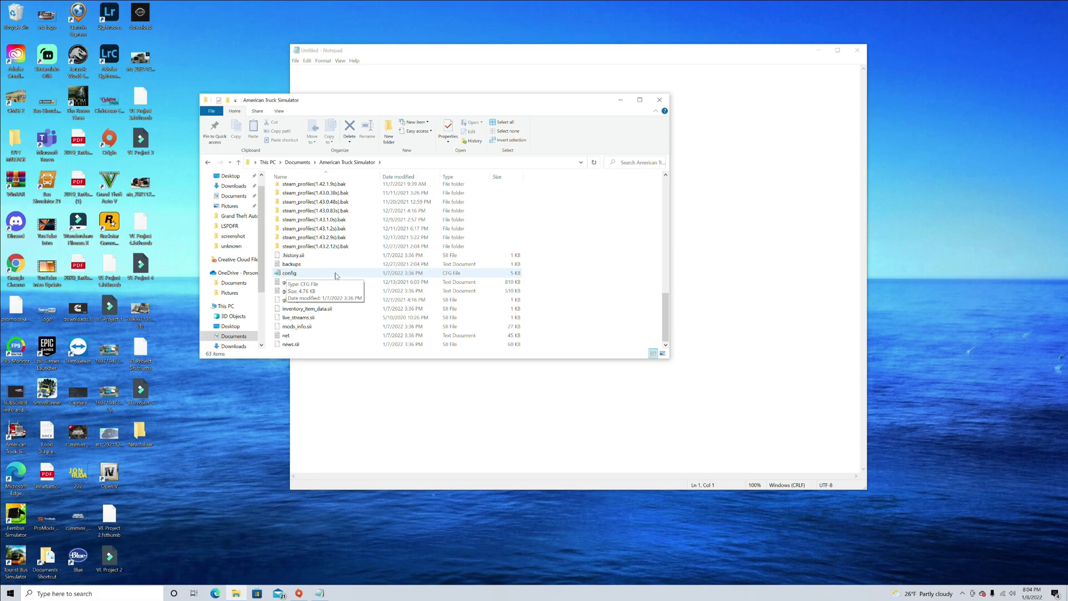
double_click(336, 273)
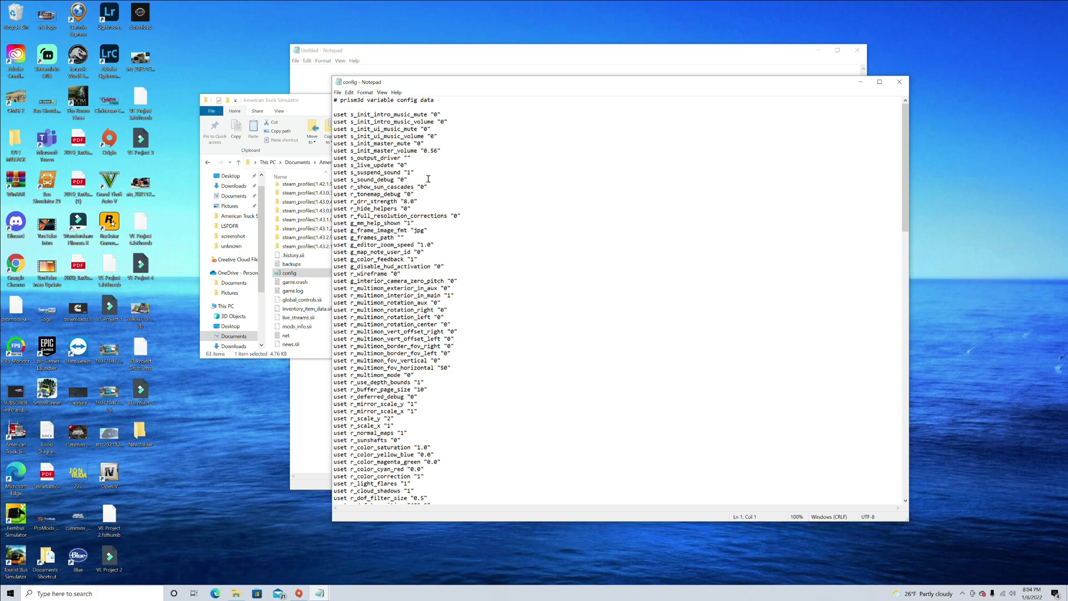
scroll(402, 376, down, 13)
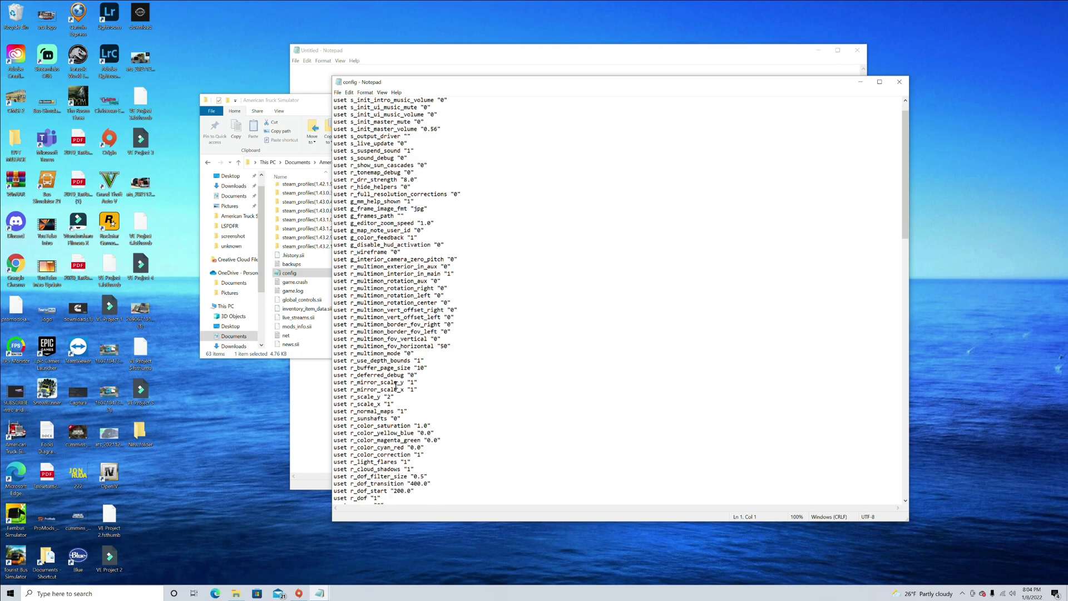
scroll(396, 385, down, 7)
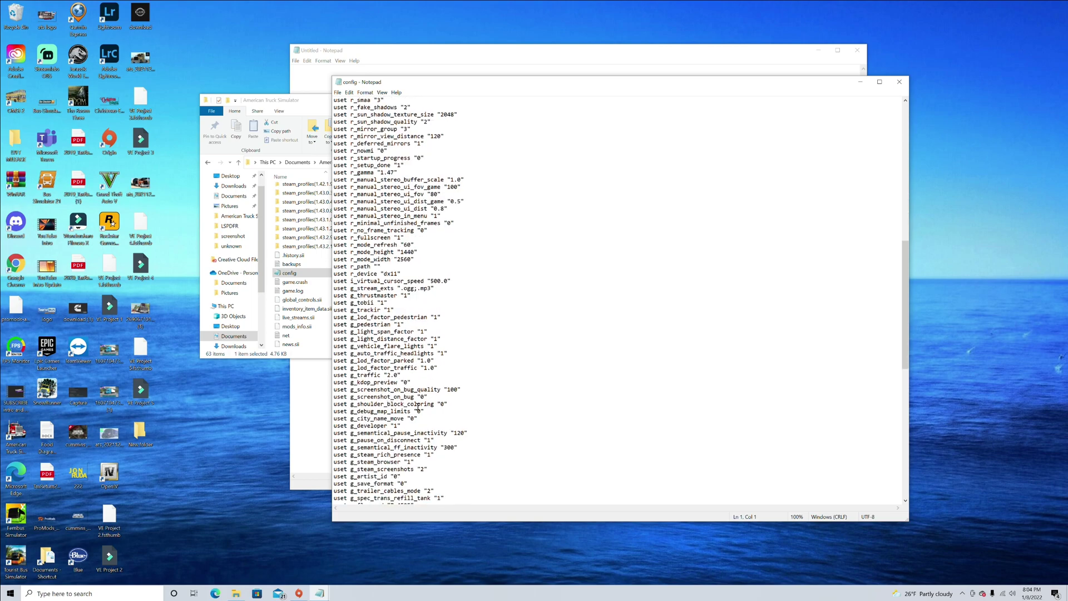
scroll(384, 425, down, 2)
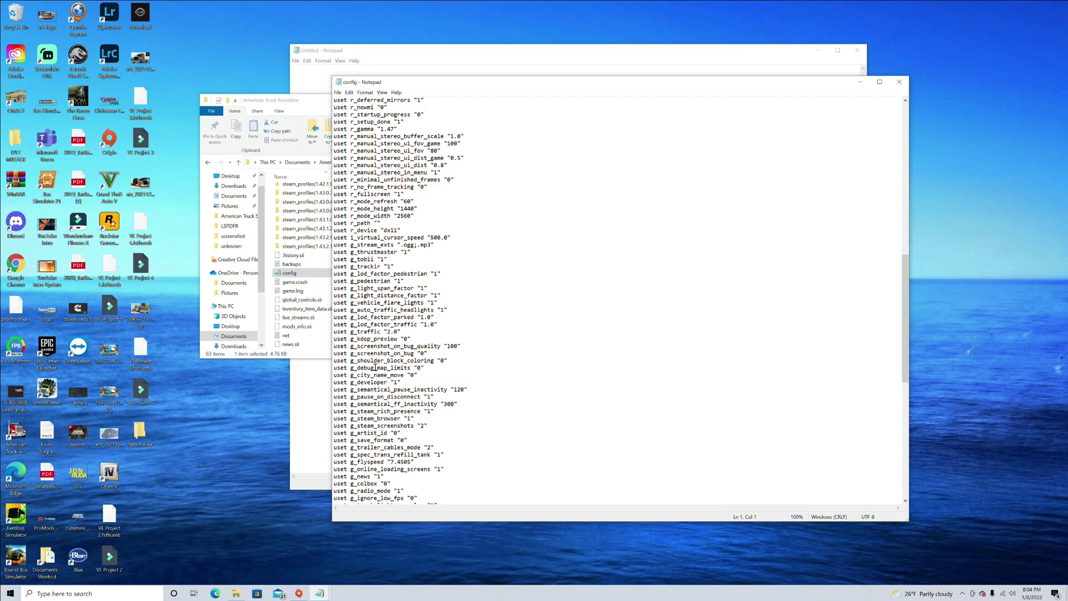
scroll(397, 332, down, 10)
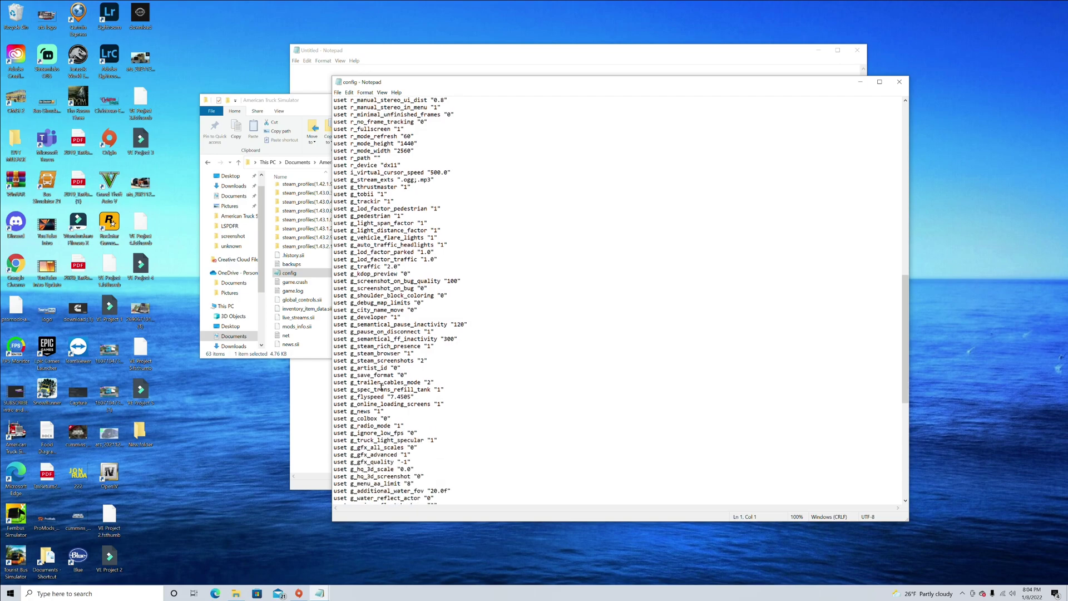
scroll(381, 386, down, 7)
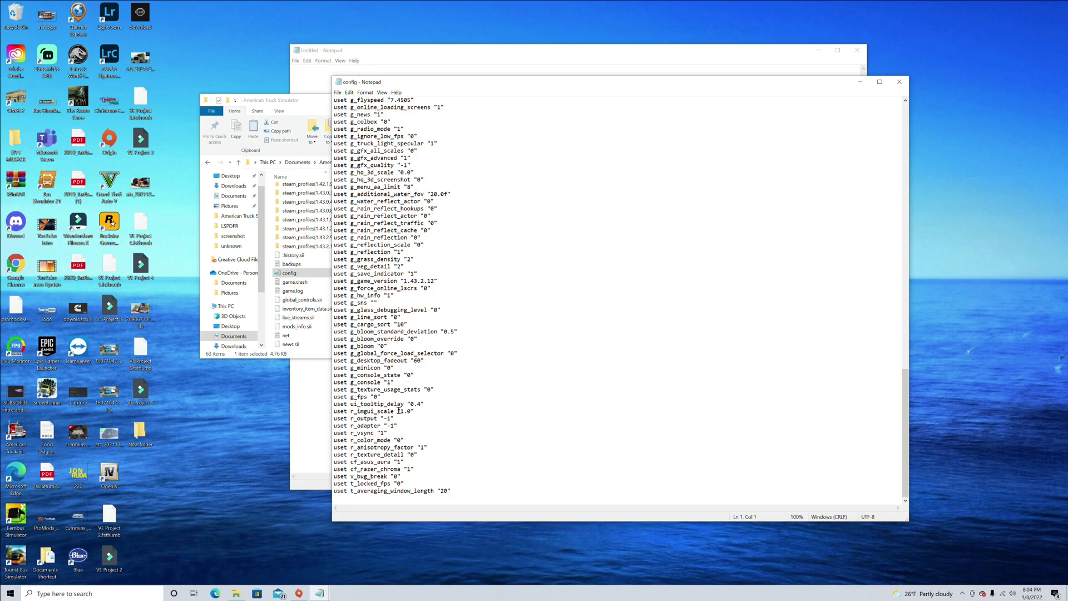
scroll(399, 410, up, 8)
scroll(399, 410, up, 13)
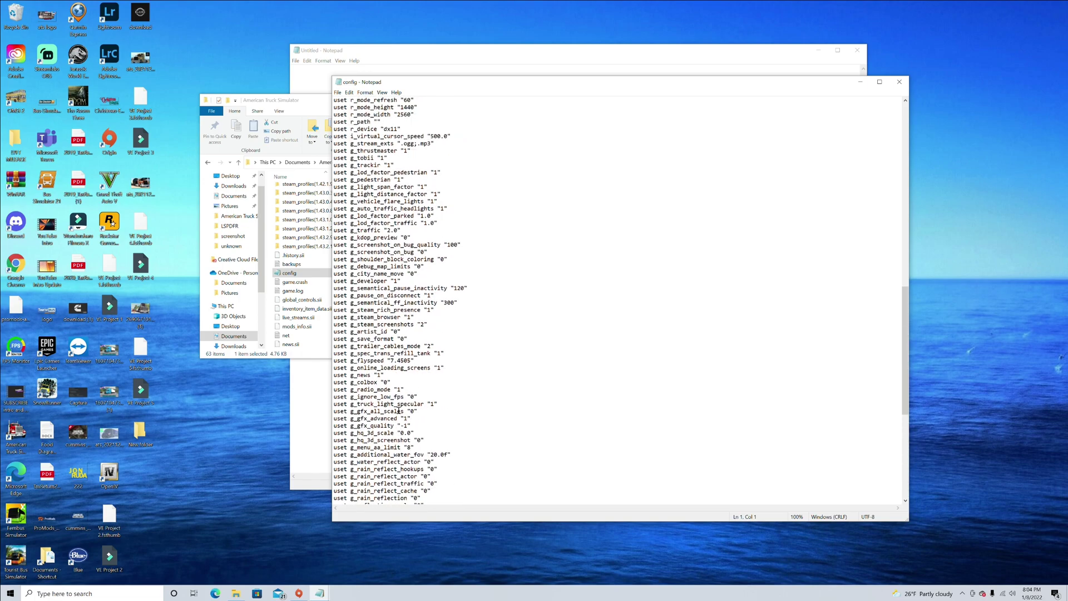
scroll(399, 410, up, 4)
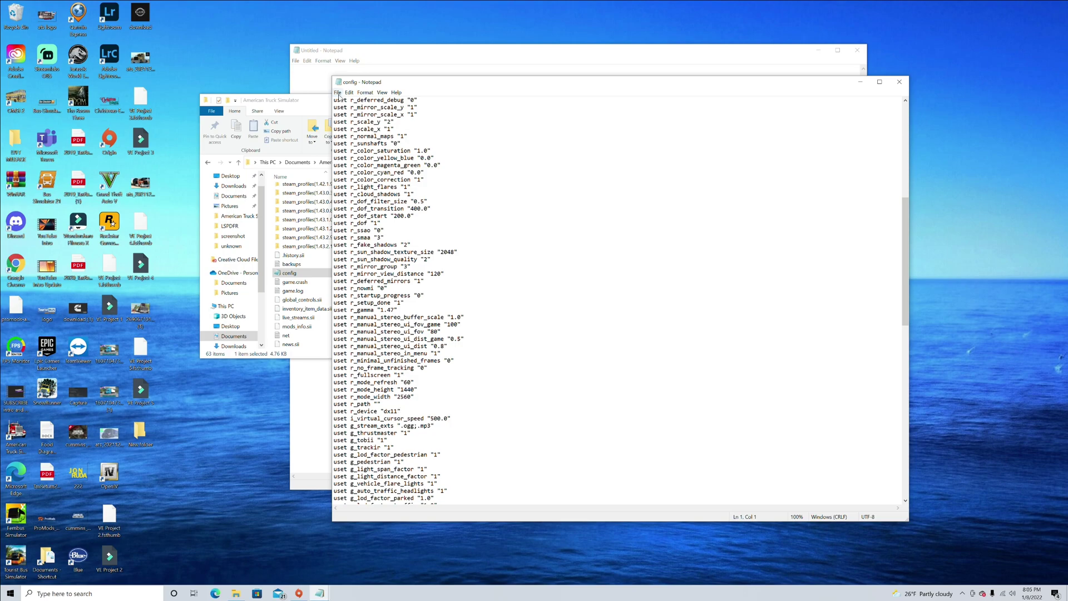
Search config.cfg for 'g' to step through g_developer to the g_console setting
click(339, 92)
click(339, 93)
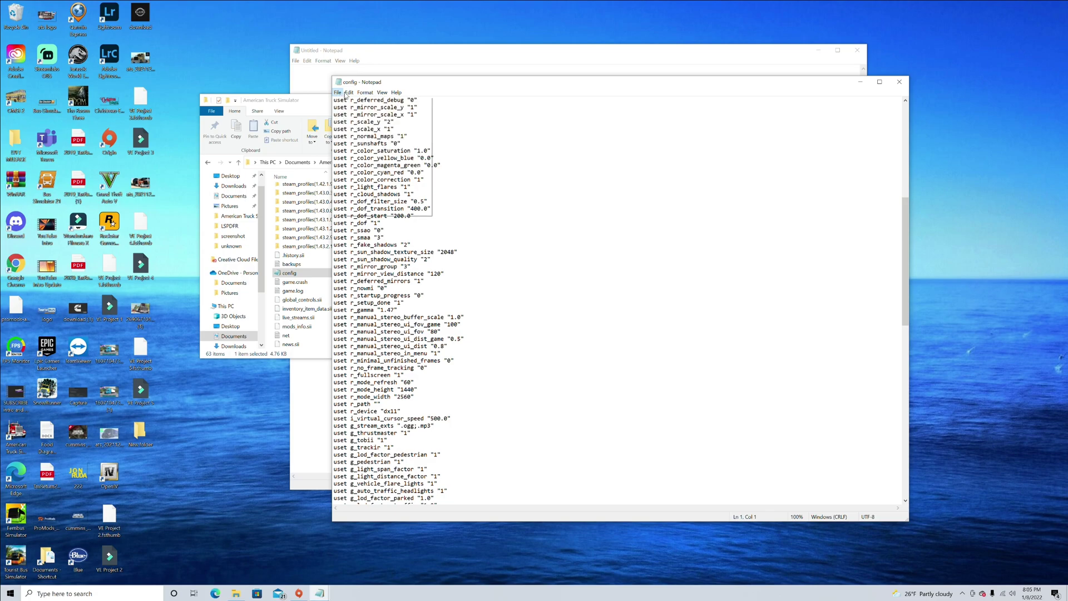
click(349, 93)
click(349, 93)
click(350, 94)
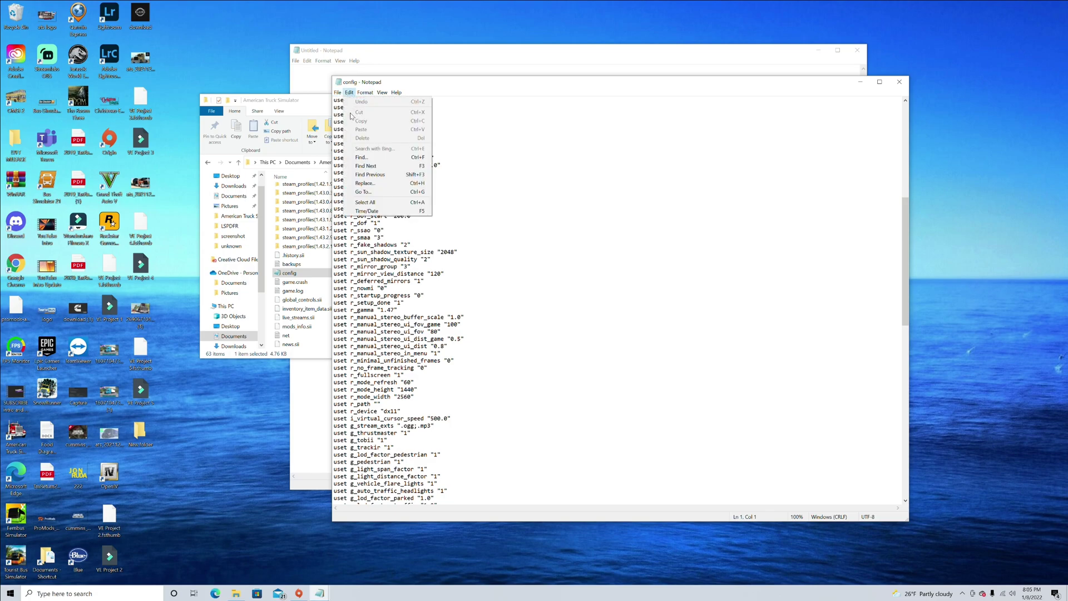
click(360, 158)
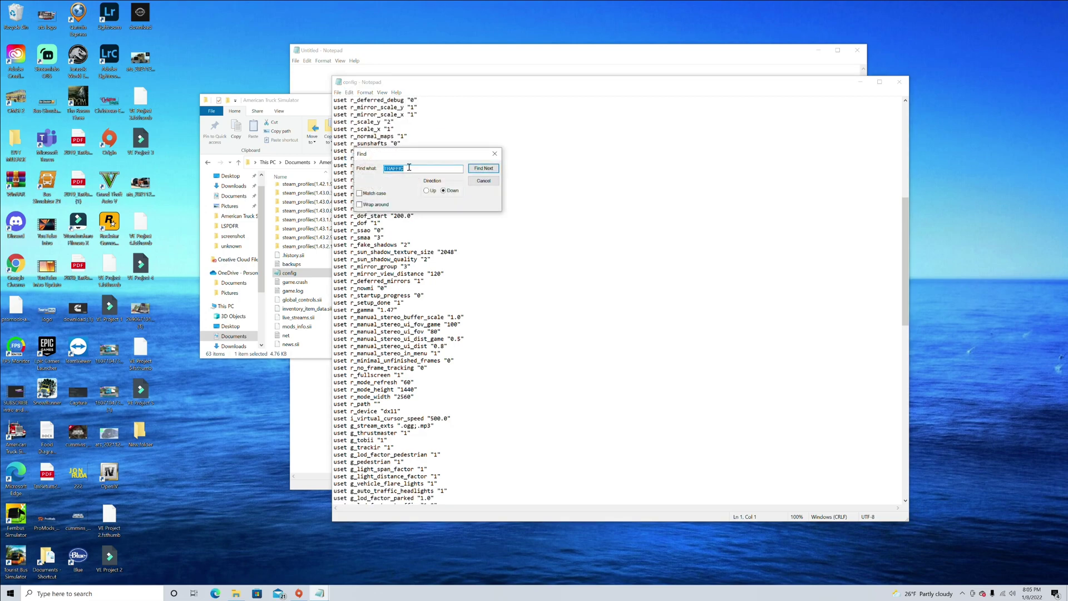
text(g_con)
key(Return)
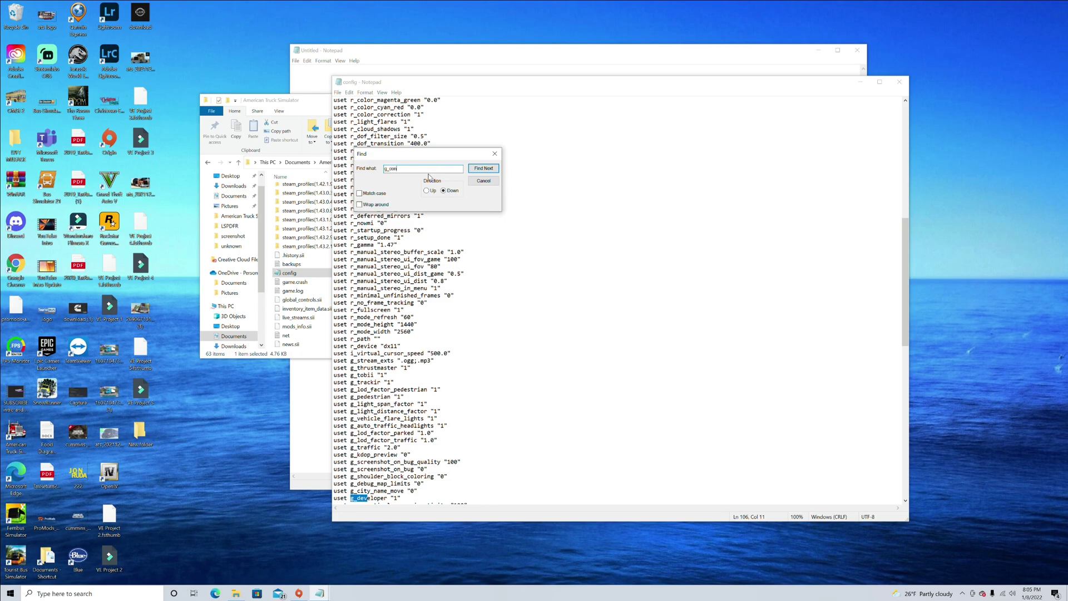
key(Return)
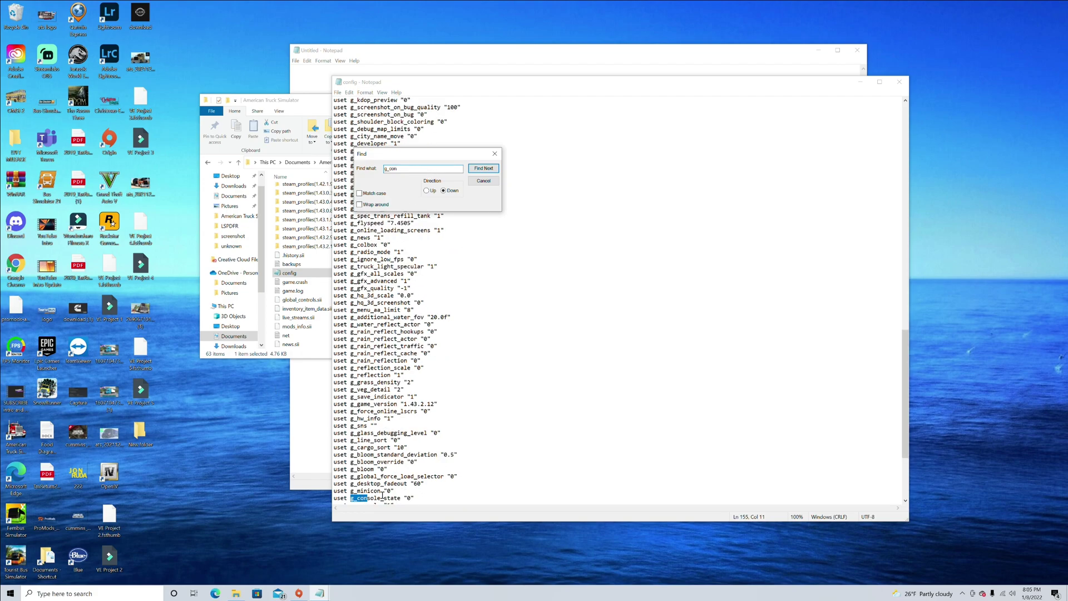
scroll(382, 497, down, 1)
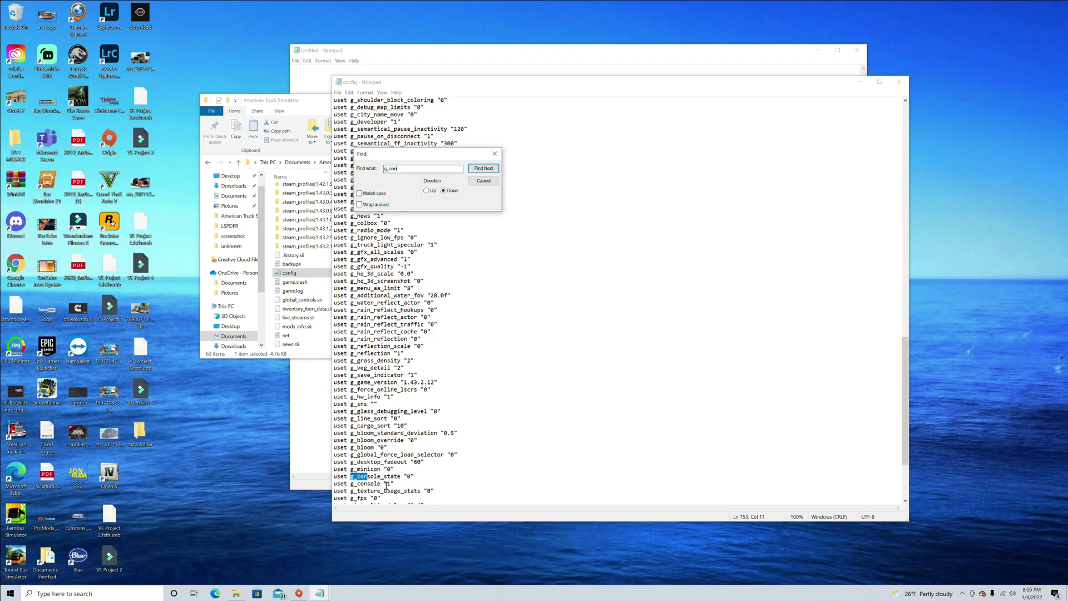
Save the edited config.cfg and close the Notepad window
click(483, 181)
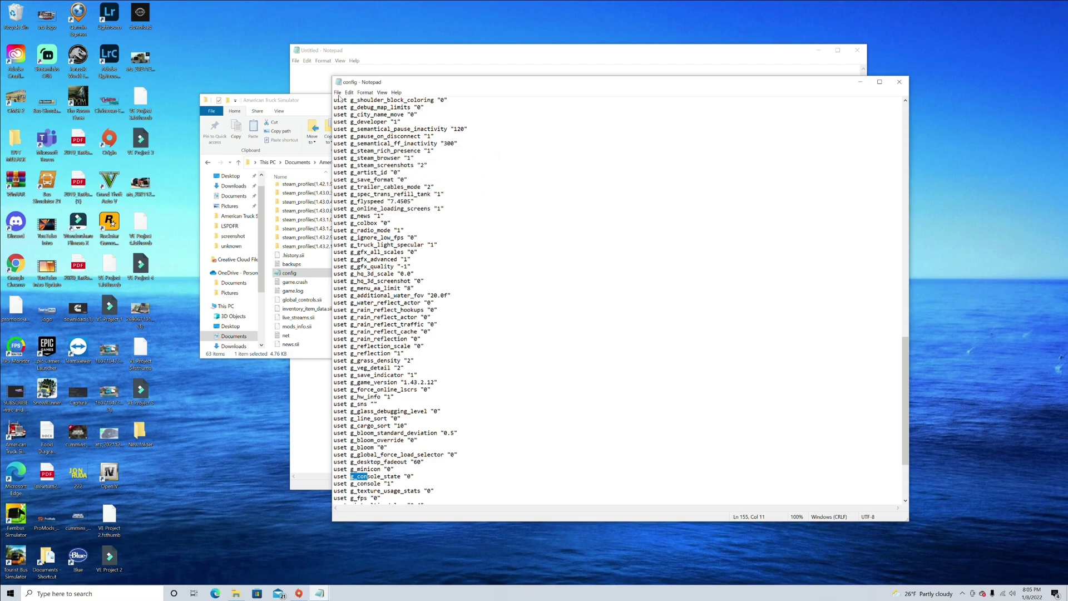
click(338, 93)
click(339, 93)
click(338, 93)
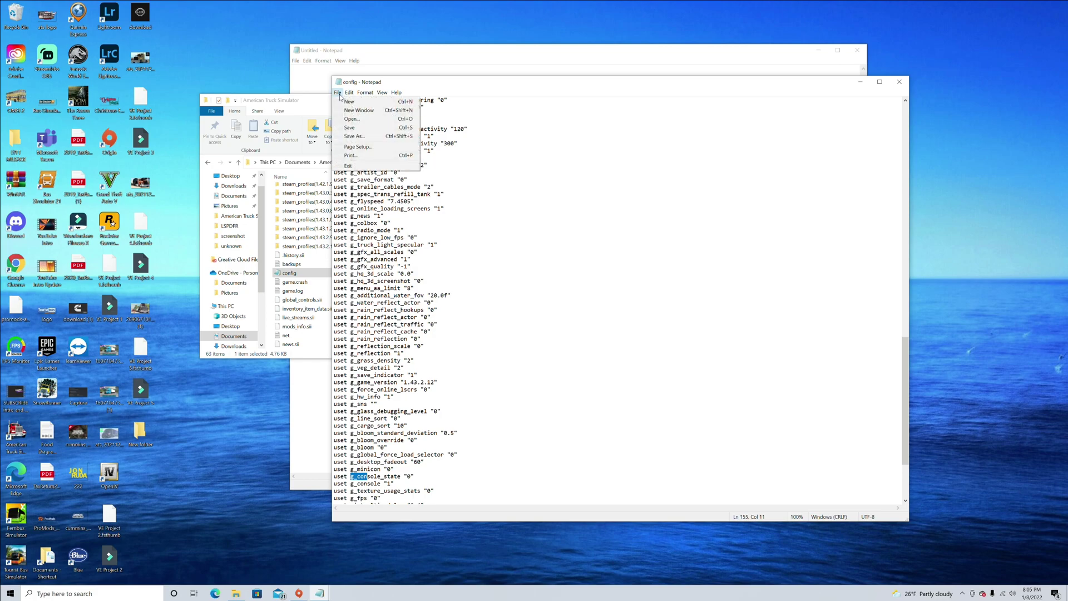
click(346, 129)
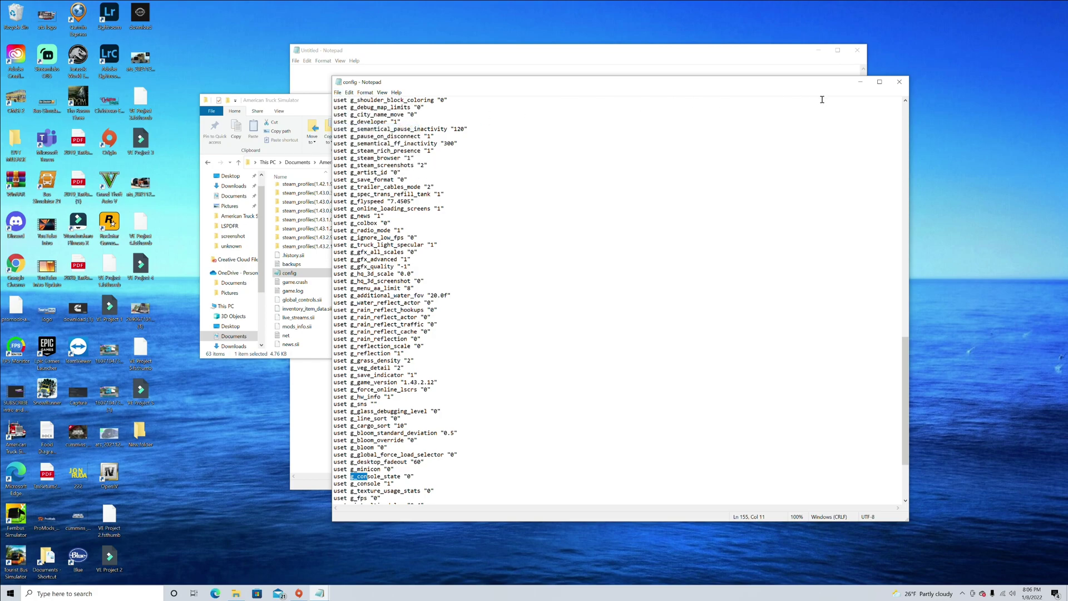
click(897, 87)
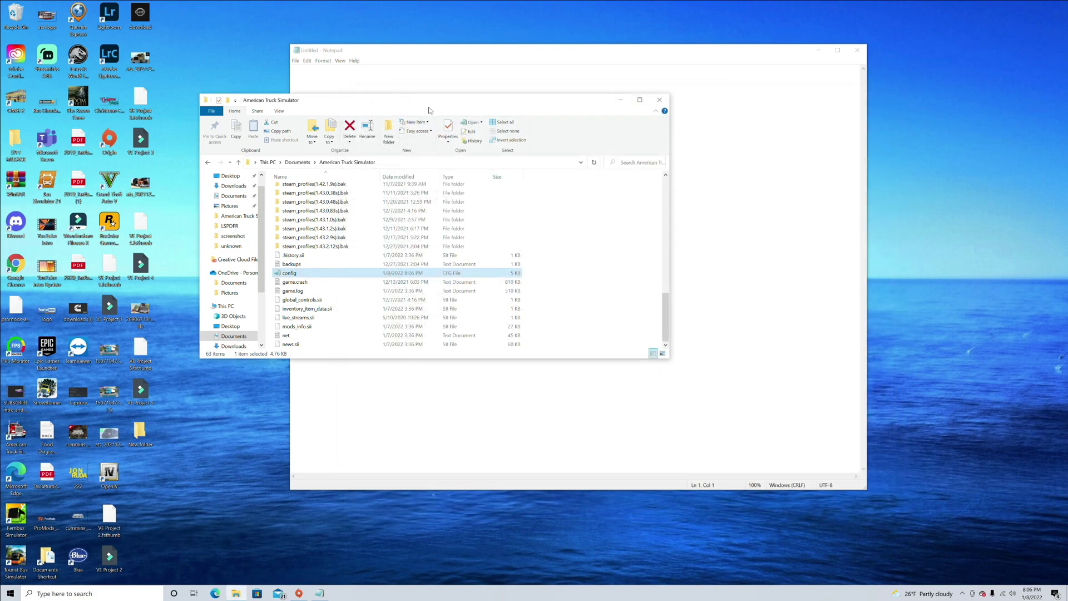
Close the American Truck Simulator documents folder window
click(662, 101)
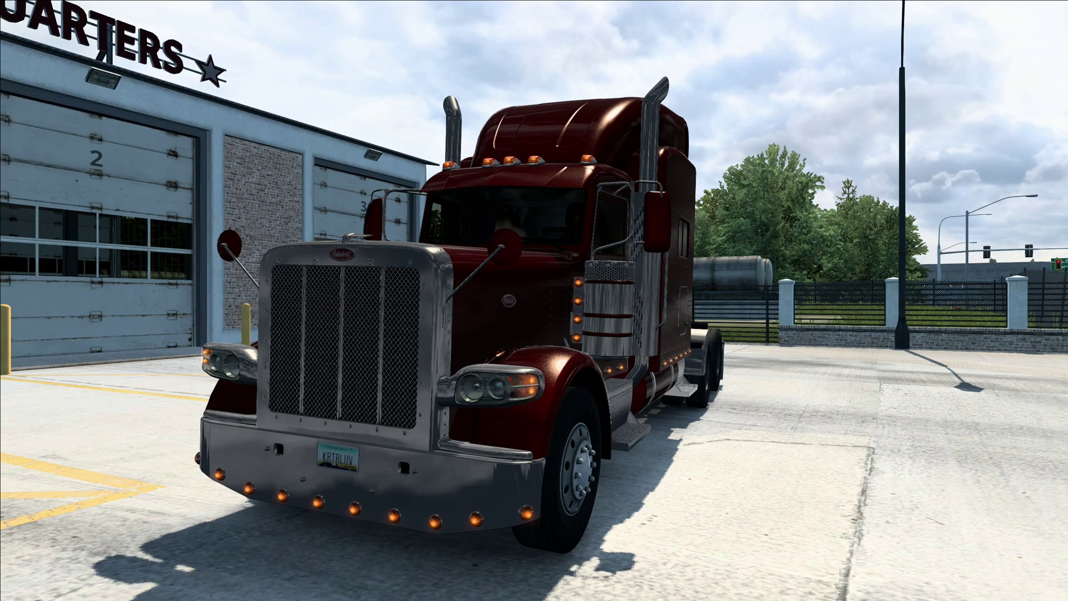
Run g_set_time 22 in the developer console to make it night at the headquarters
key(grave)
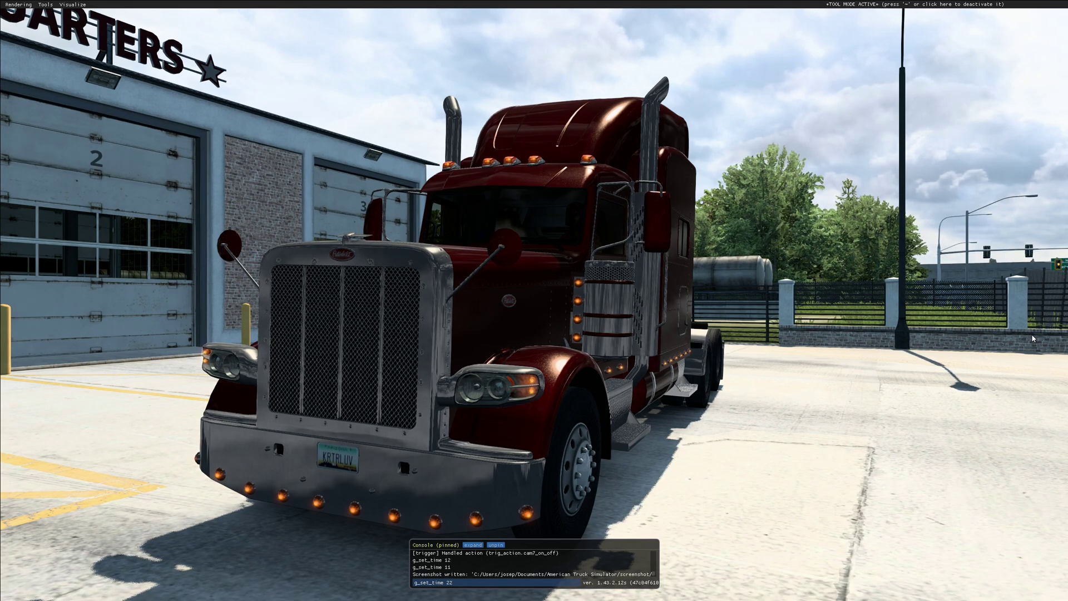
key(Return)
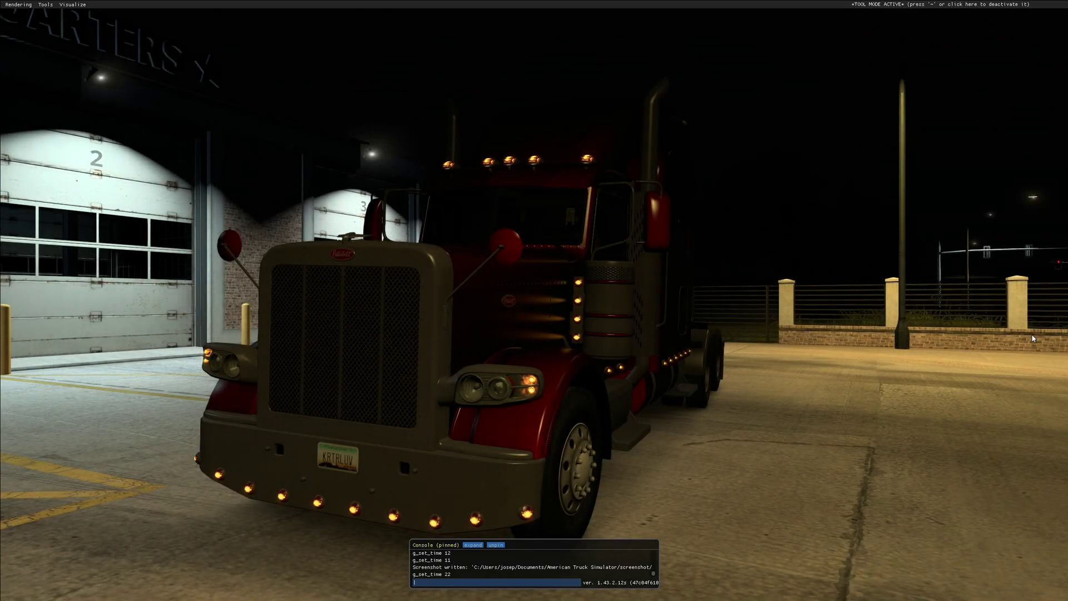
key(grave)
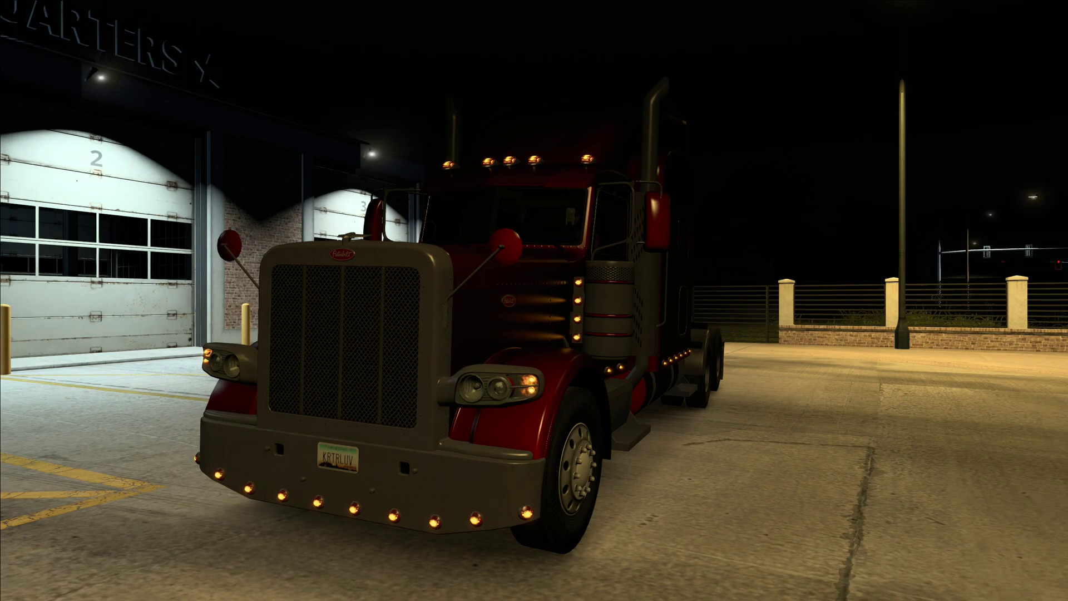
key(grave)
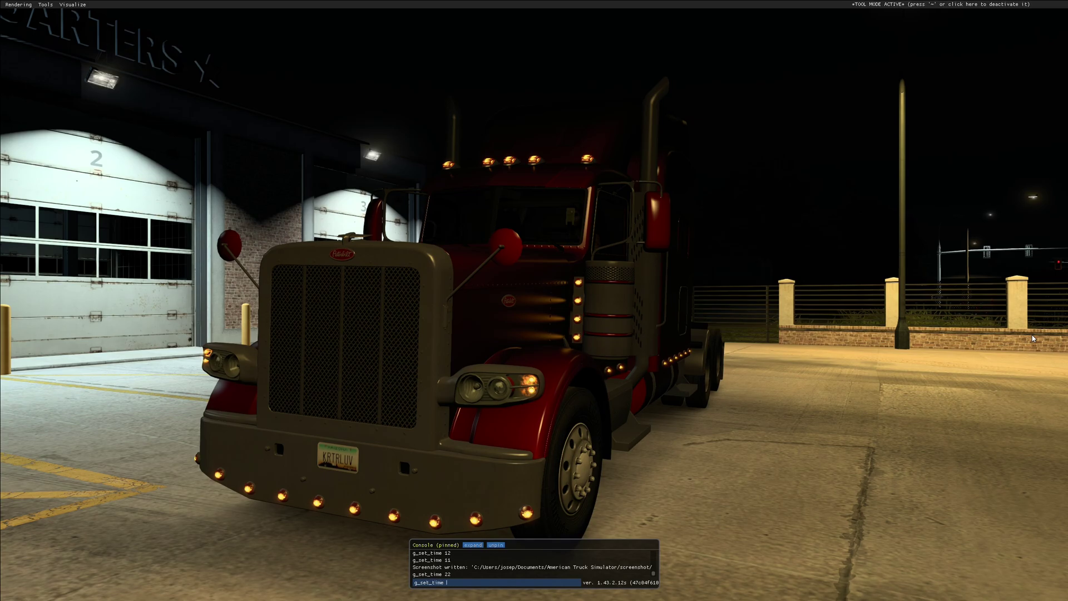
Run g_set_time 8 for daytime, then begin typing g_traffic in the reopened console
key(Return)
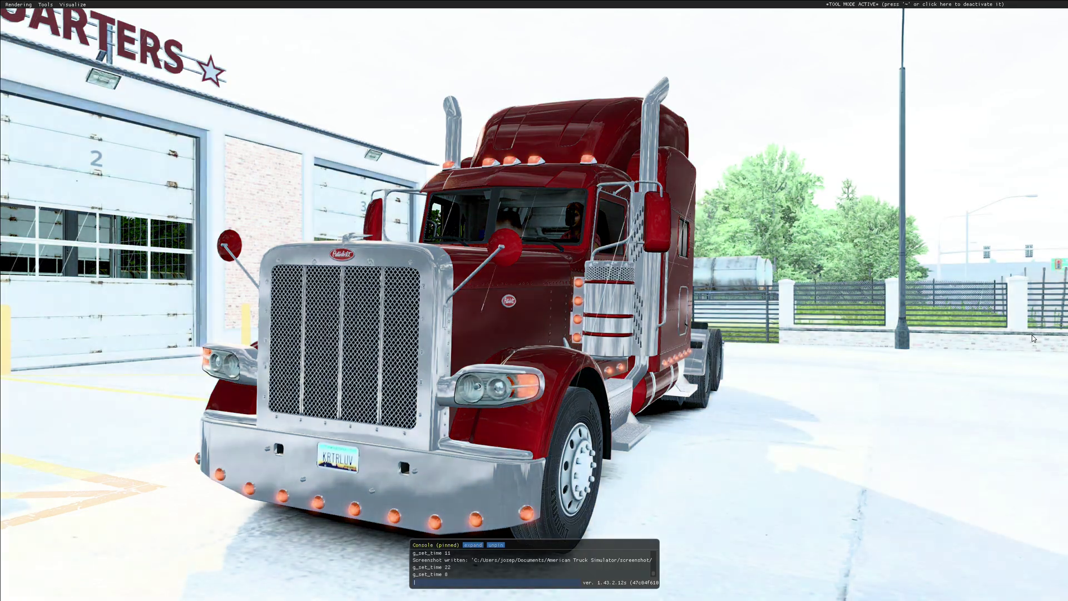
key(grave)
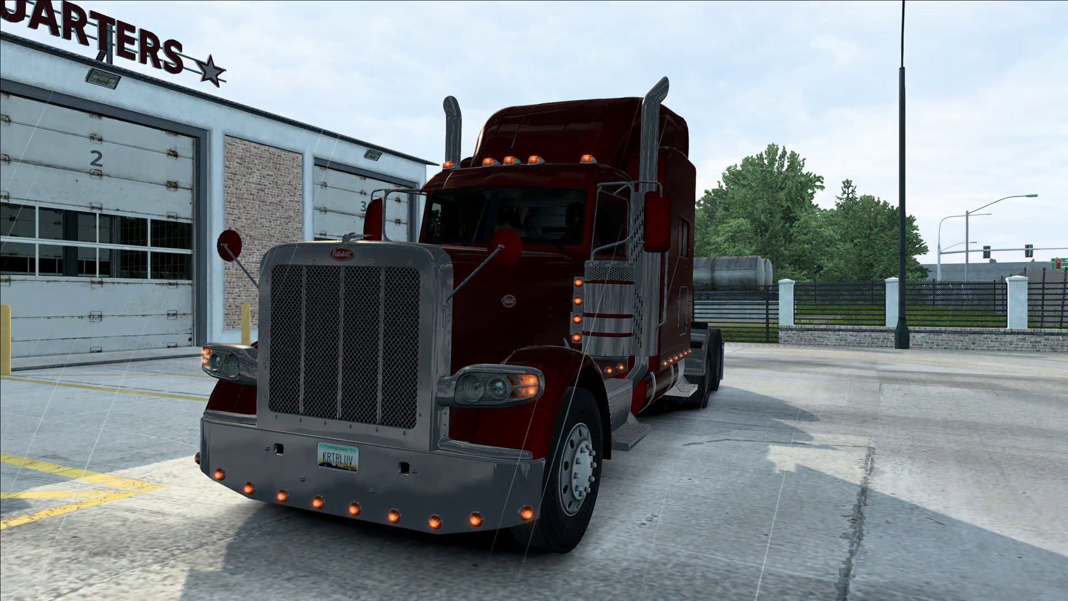
key(grave)
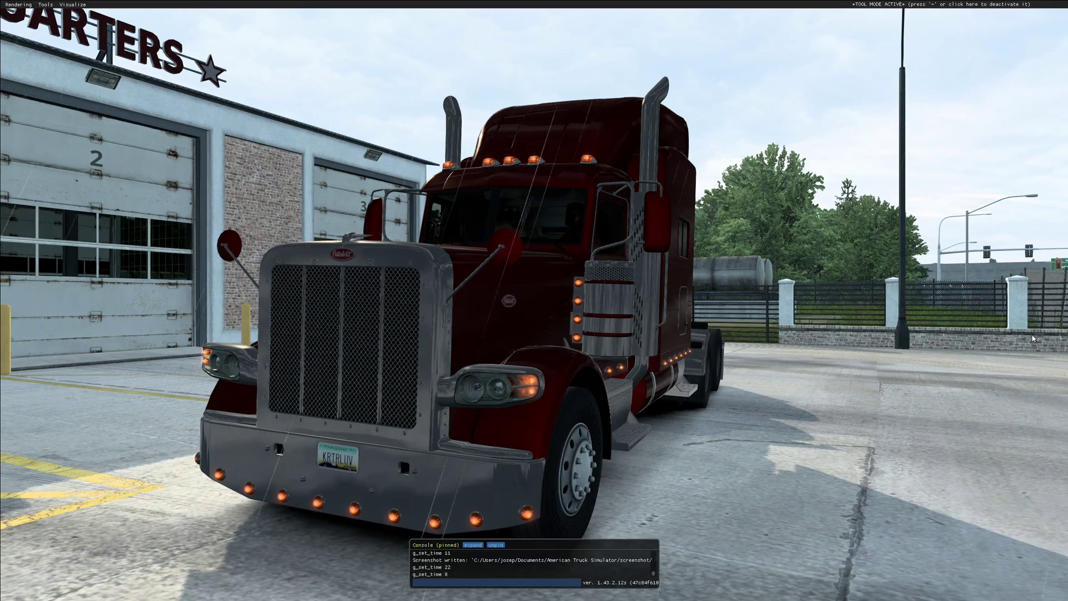
text(g_traffic)
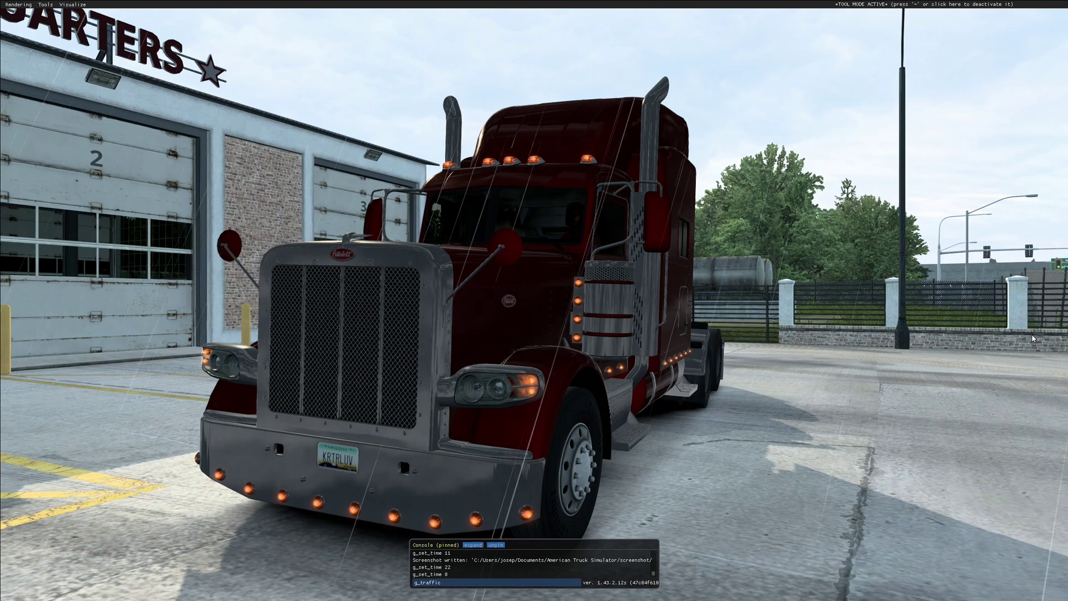
Complete and run g_traffic 10, then close the developer console
text(10)
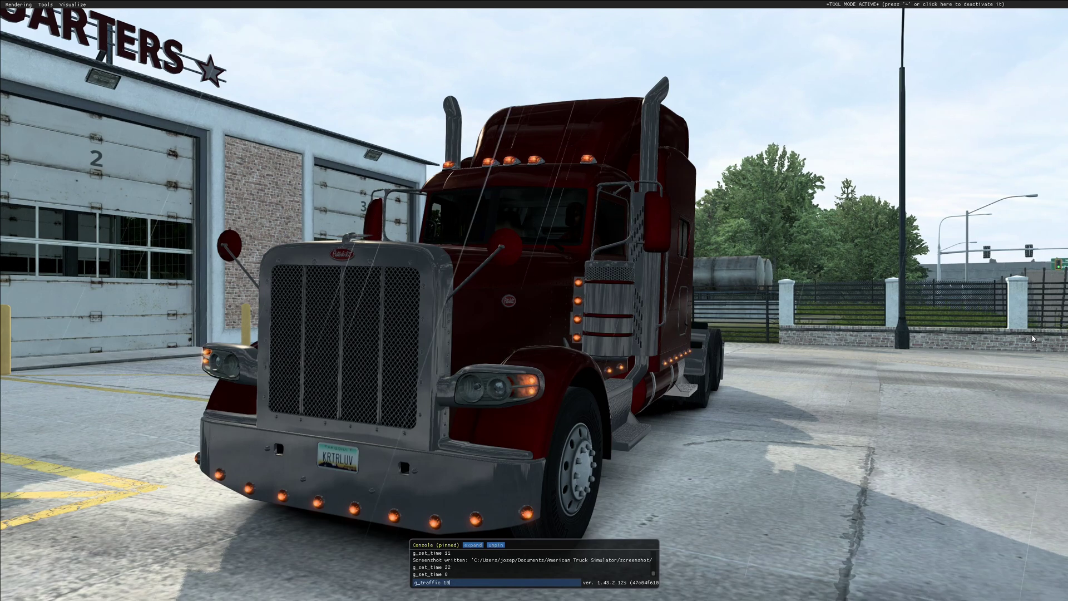
key(Return)
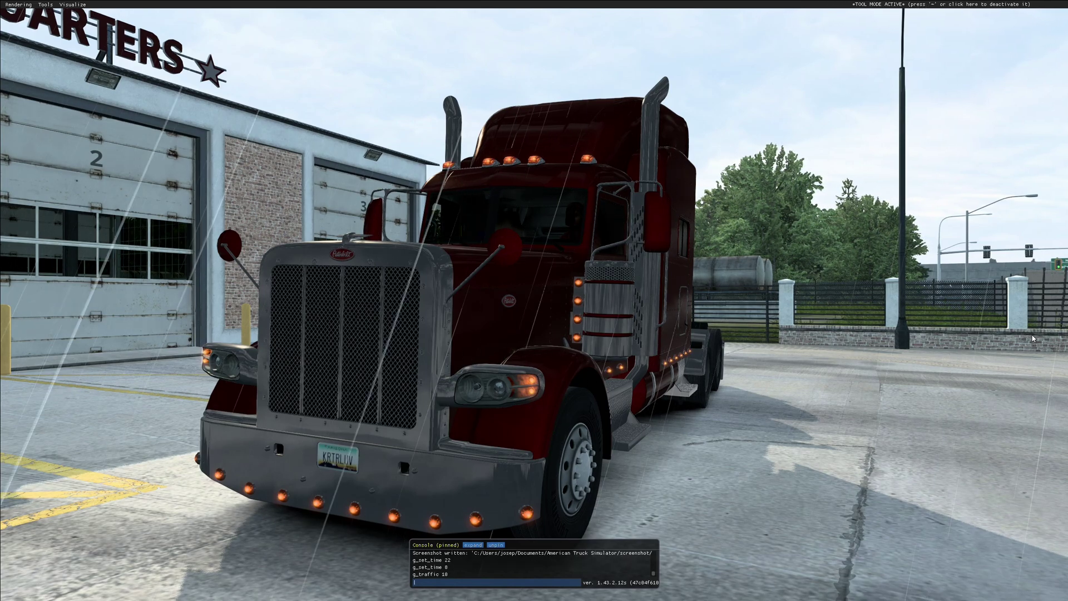
key(grave)
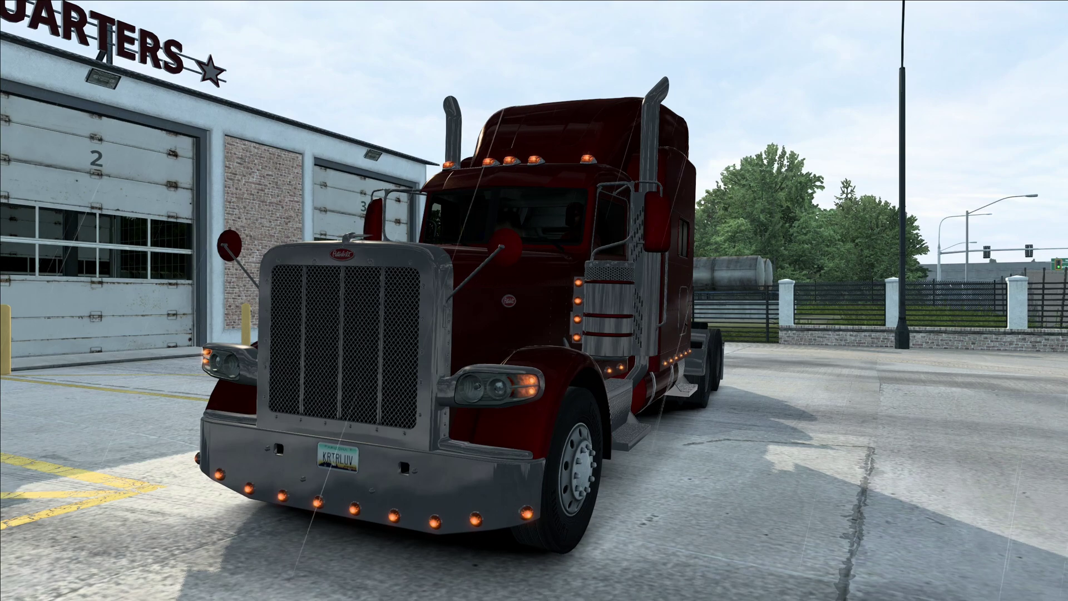